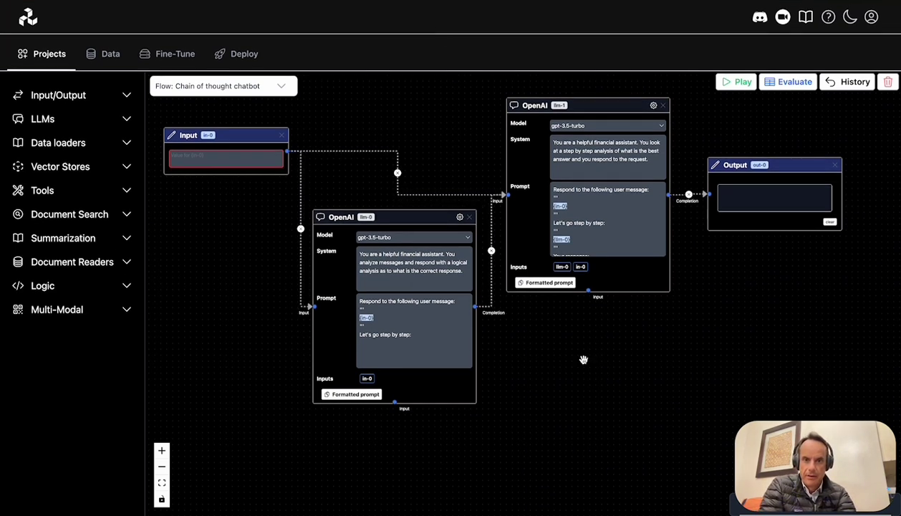
Step: Browse the Chatbots templates, then reopen the Chain of thought chatbot project
left_click_drag(581, 368, 575, 383)
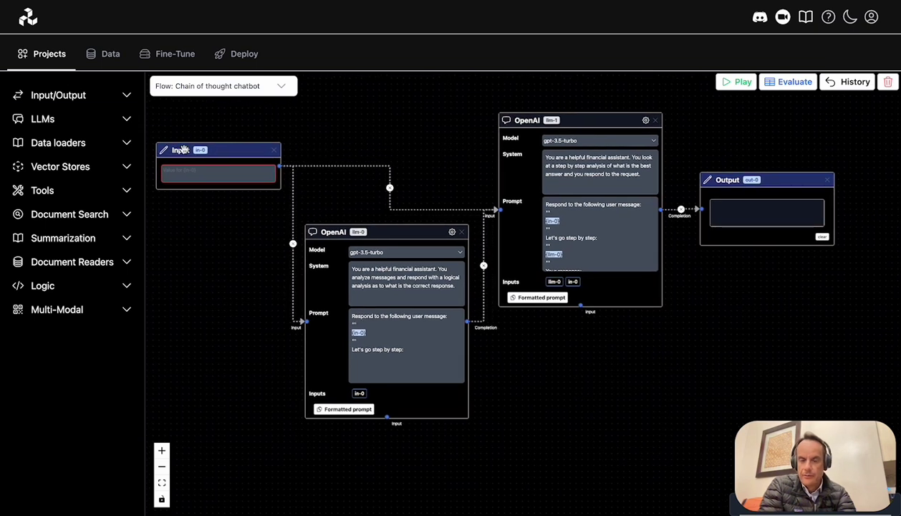
mouse_move(217, 235)
left_mouse_down()
mouse_move(234, 246)
mouse_move(215, 235)
left_mouse_up()
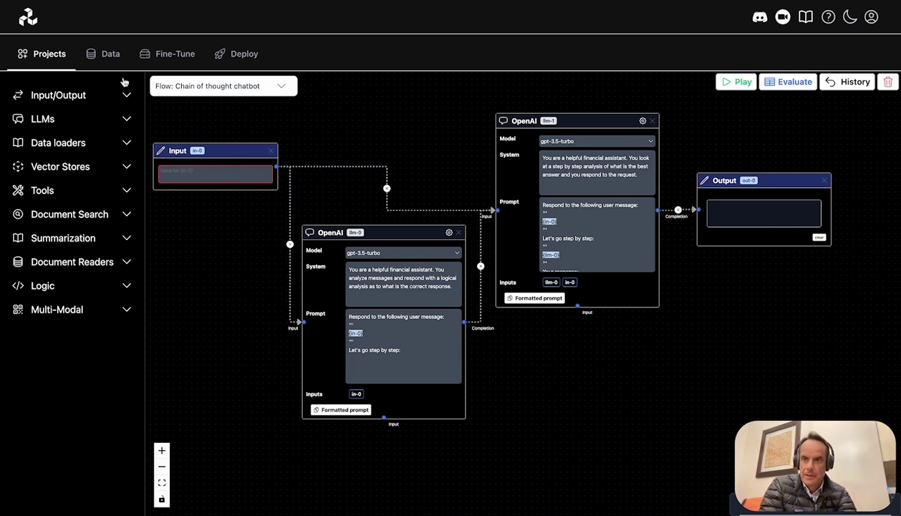
left_click(45, 54)
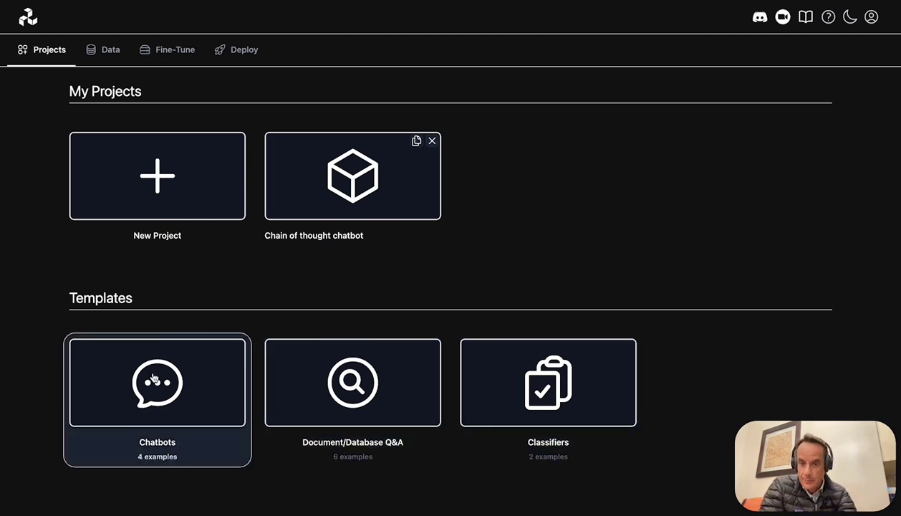
left_click(205, 368)
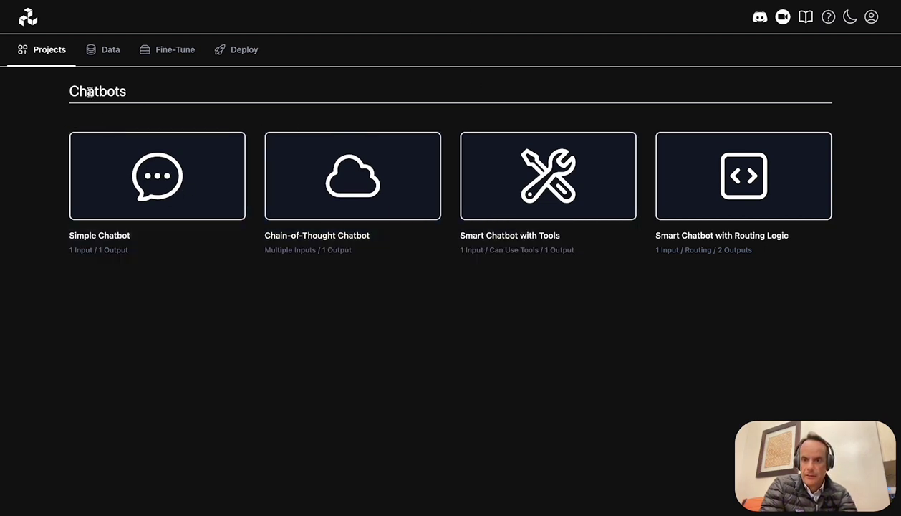
left_click(46, 48)
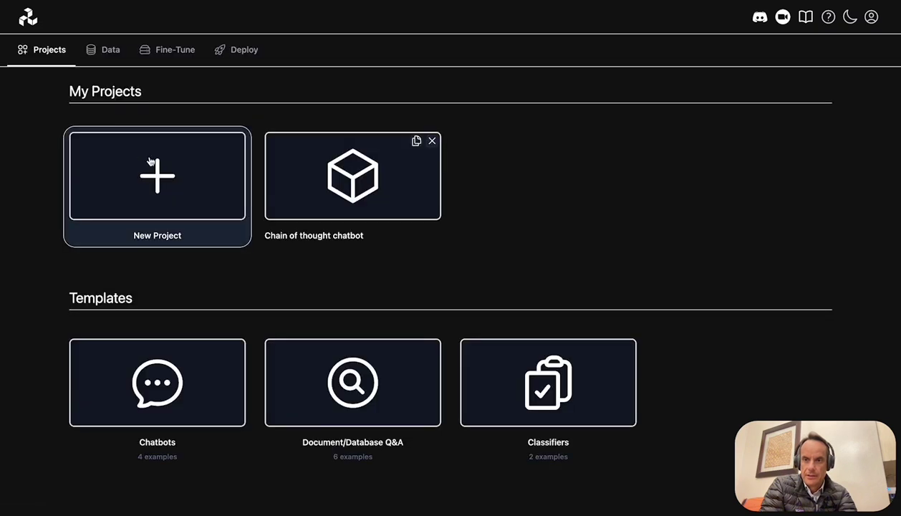
left_click(332, 186)
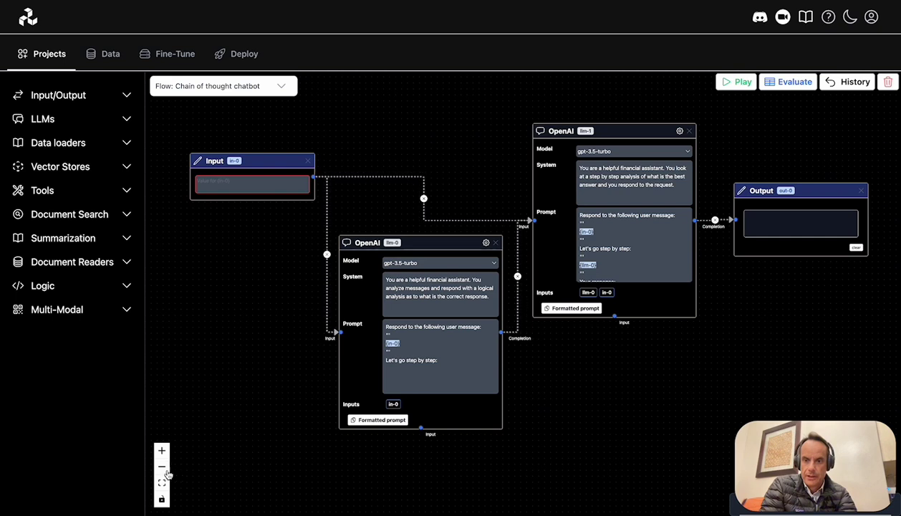
Step: Drag the Chain of thought chatbot graph up and left on the canvas
left_click_drag(252, 383, 221, 373)
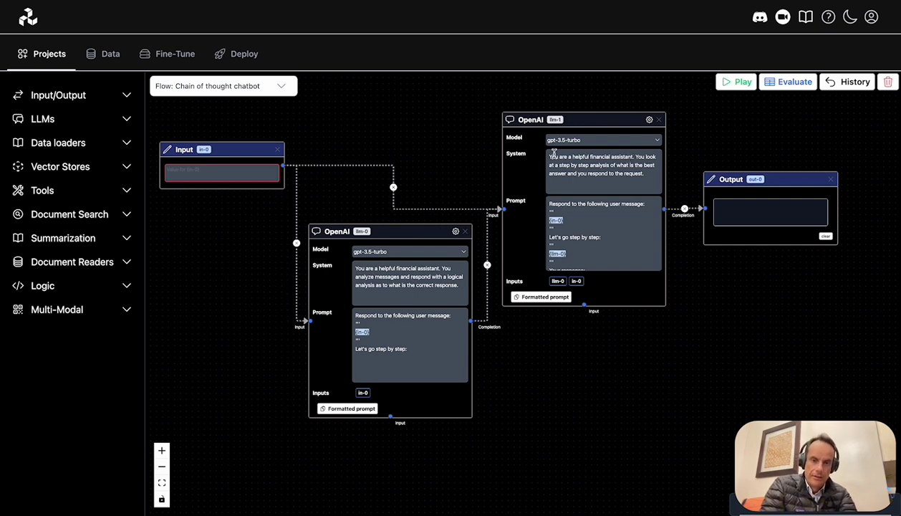
Step: Check the llm-0 node's model list and keep gpt-3.5-turbo
left_click(455, 231)
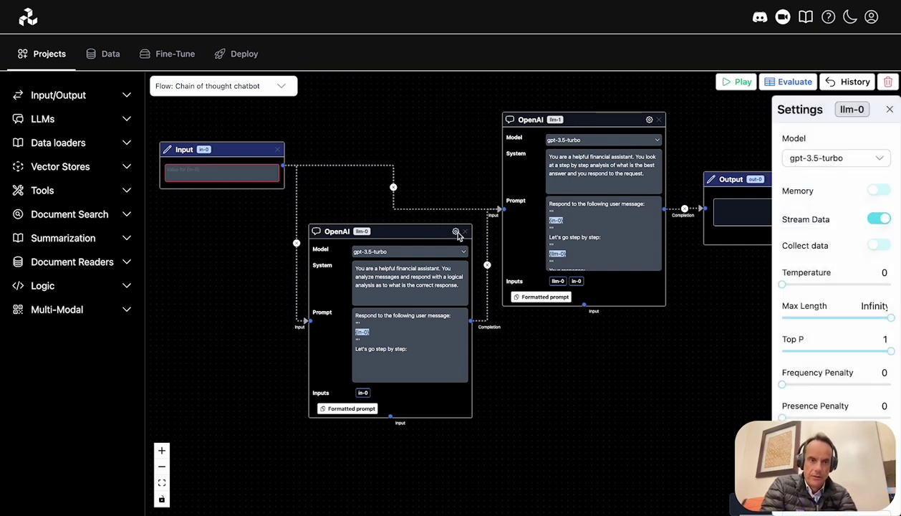
left_click(838, 159)
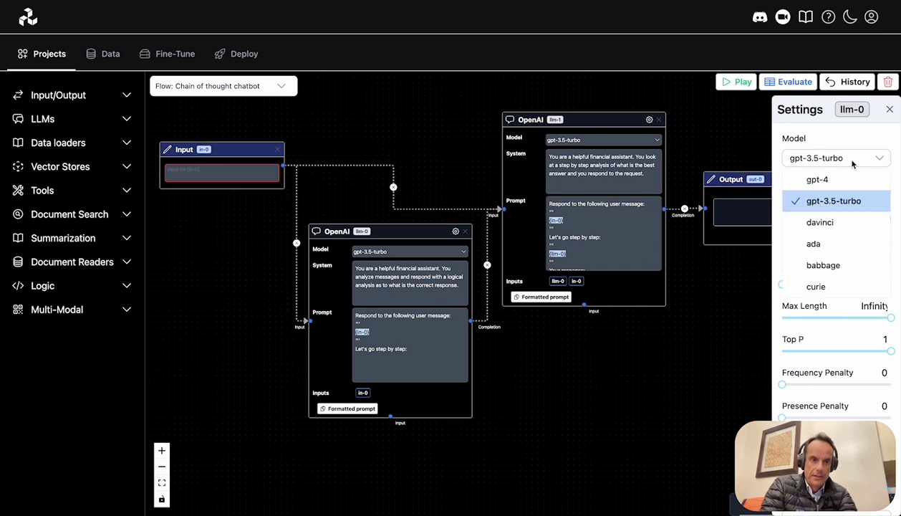
scroll(840, 258, "down", 2)
scroll(839, 258, "up", 2)
left_click(779, 134)
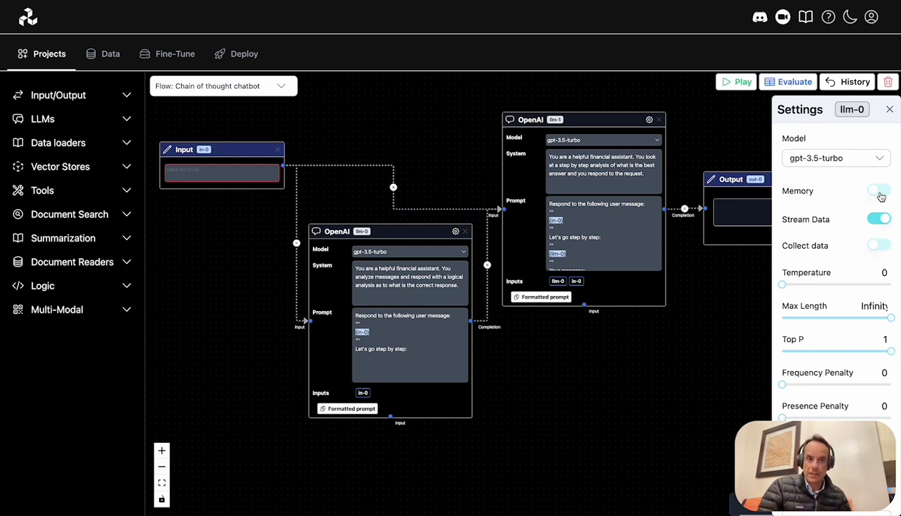
Step: Enable Memory on llm-0 and select its API Key field
left_click(881, 192)
scroll(841, 232, "down", 3)
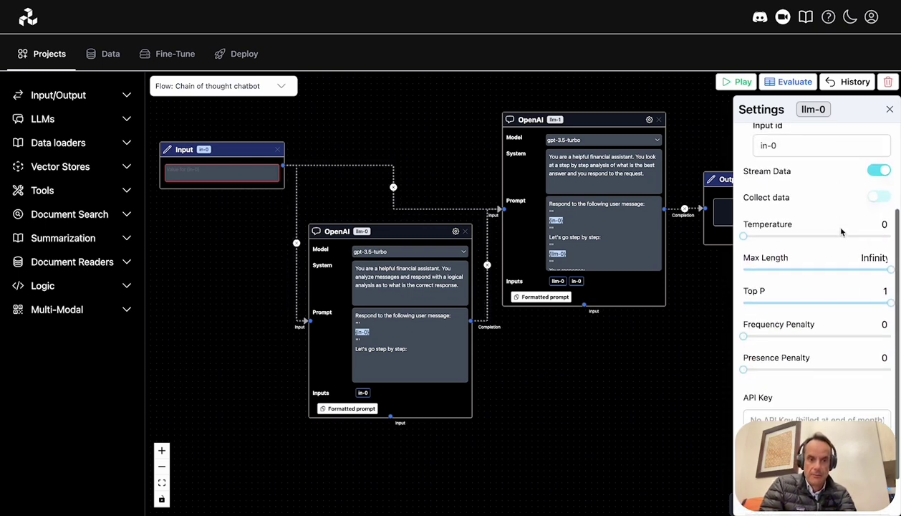
scroll(841, 231, "down", 1)
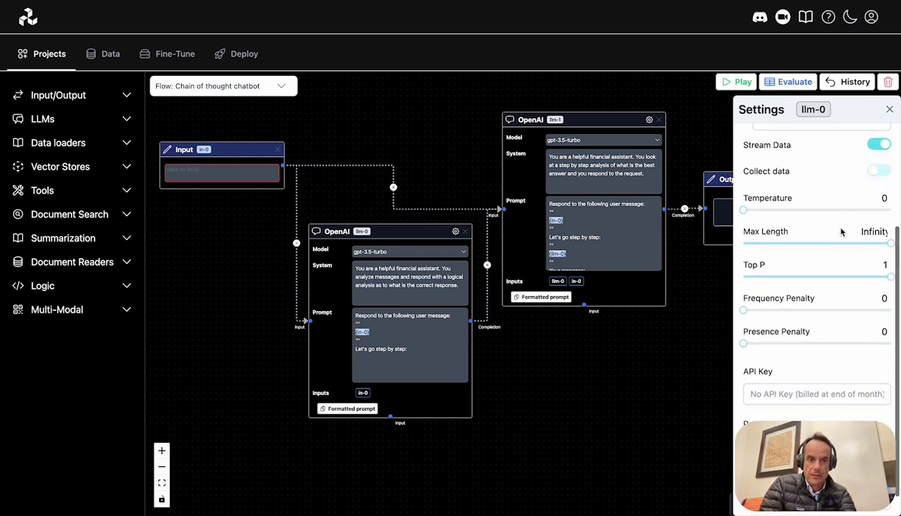
left_click(767, 395)
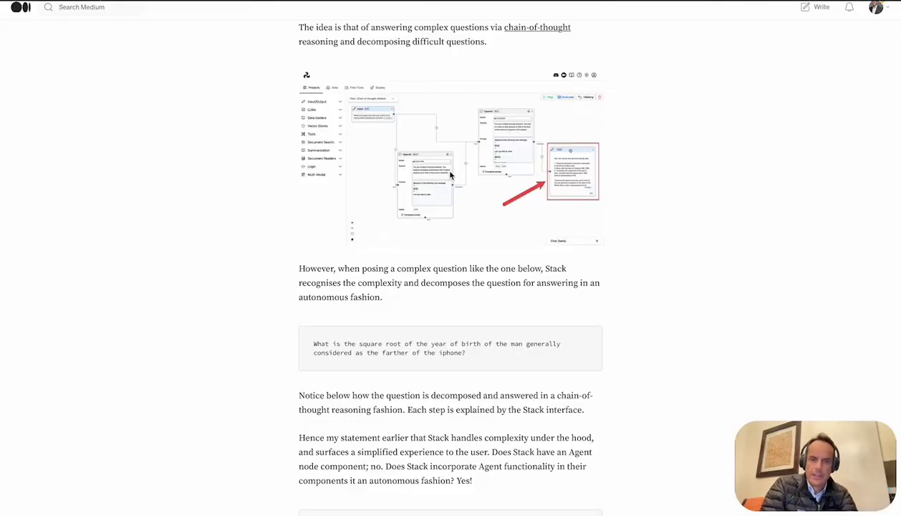
scroll(450, 174, "up", 1)
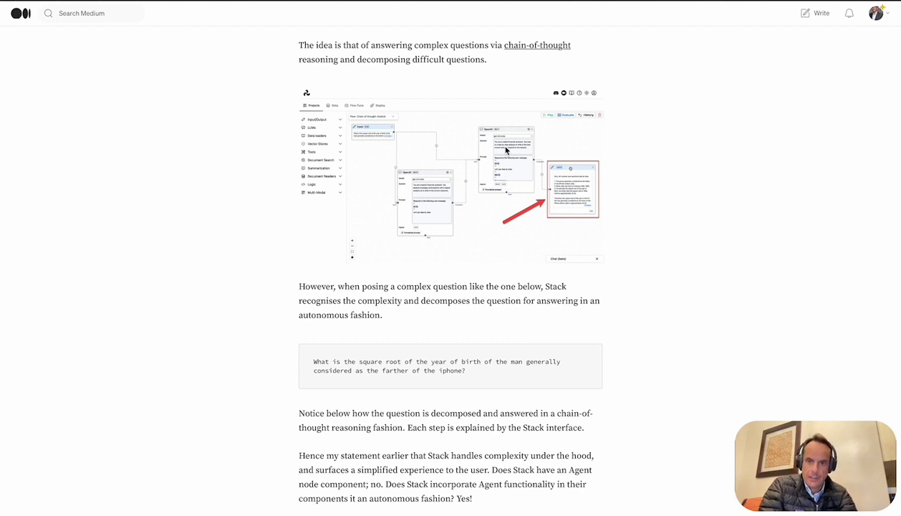
left_click(358, 137)
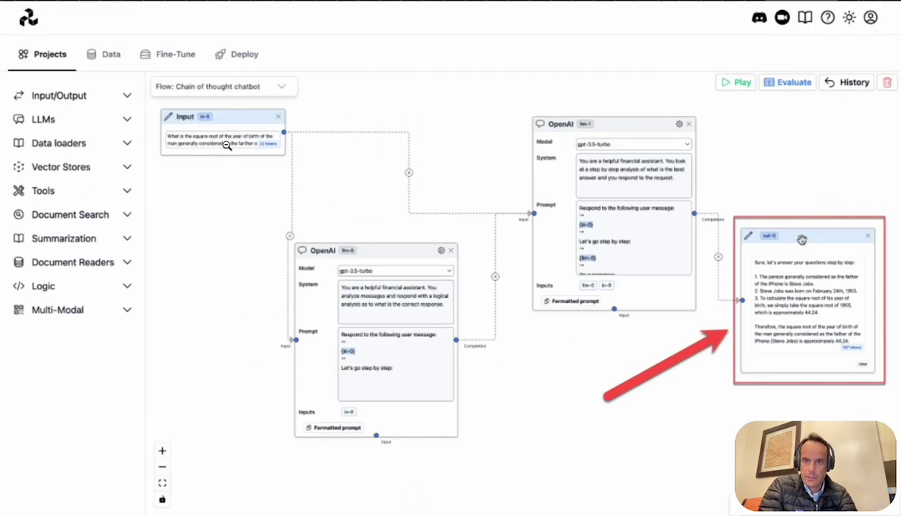
left_click(277, 170)
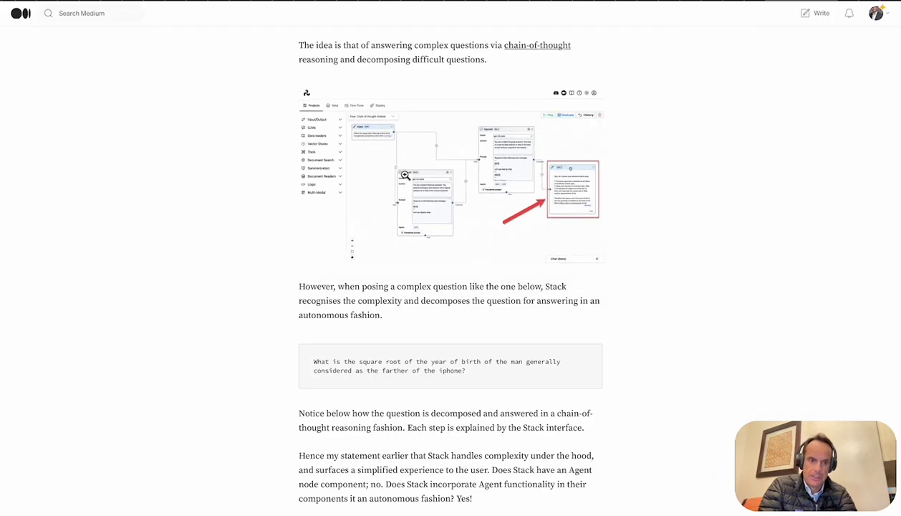
scroll(473, 195, "down", 2)
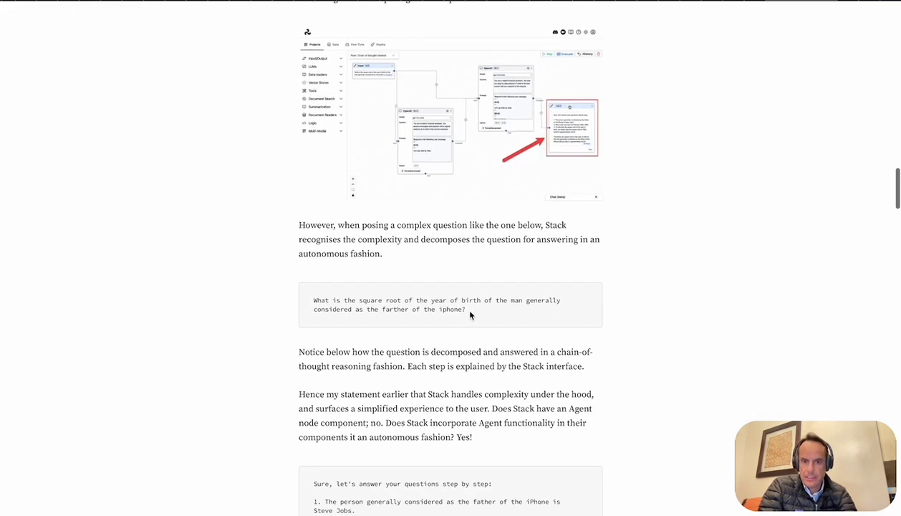
left_click_drag(470, 314, 313, 304)
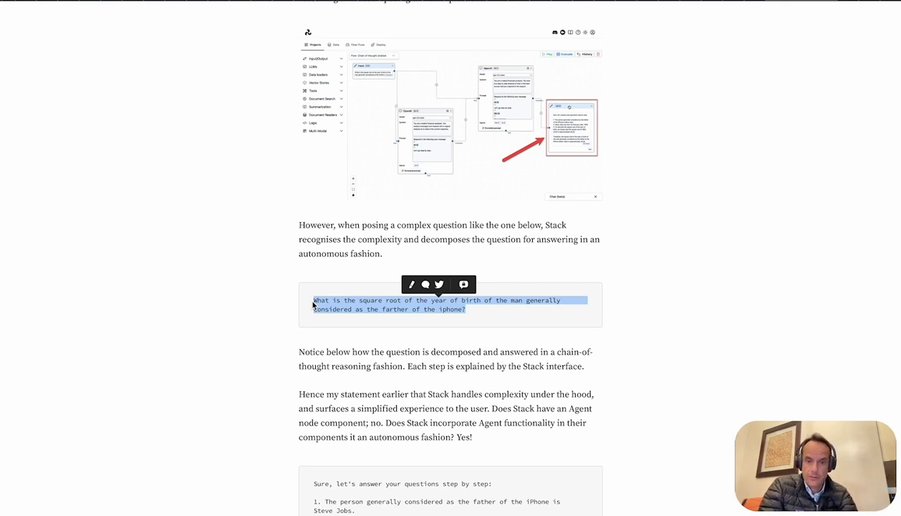
left_click(313, 303)
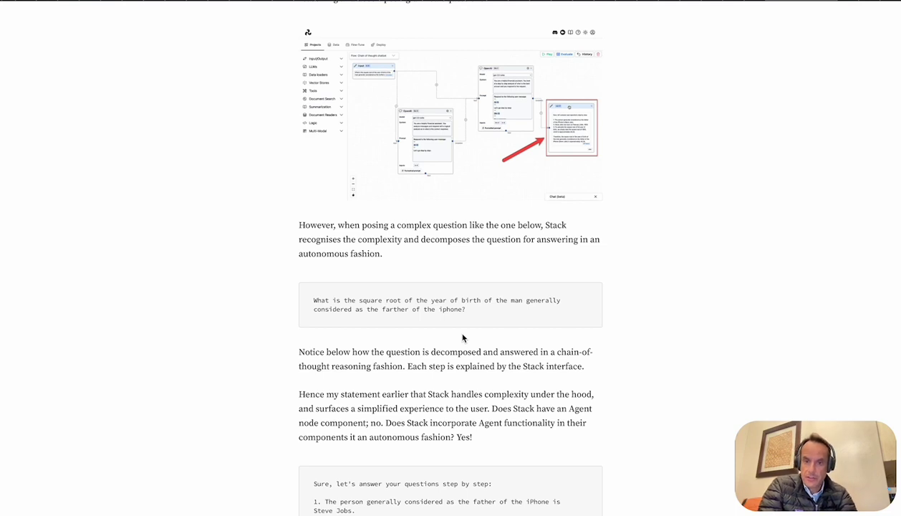
scroll(462, 337, "down", 3)
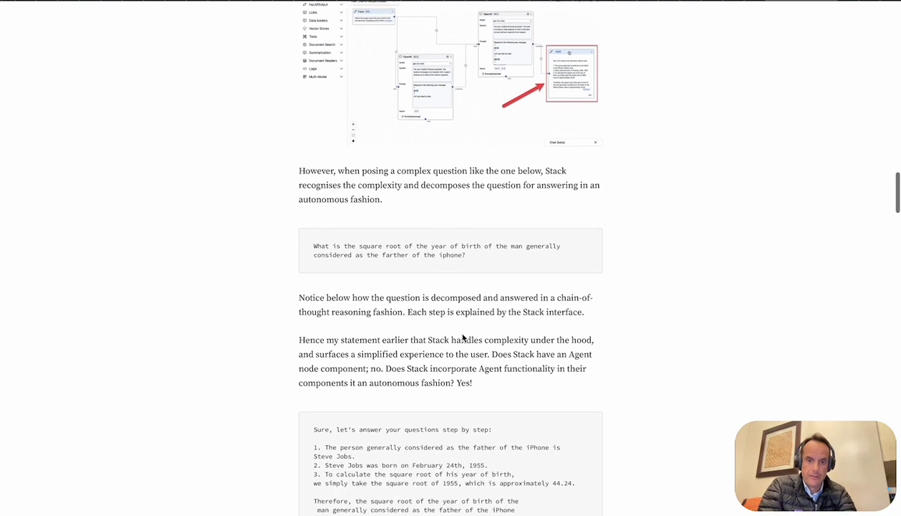
scroll(462, 335, "up", 2)
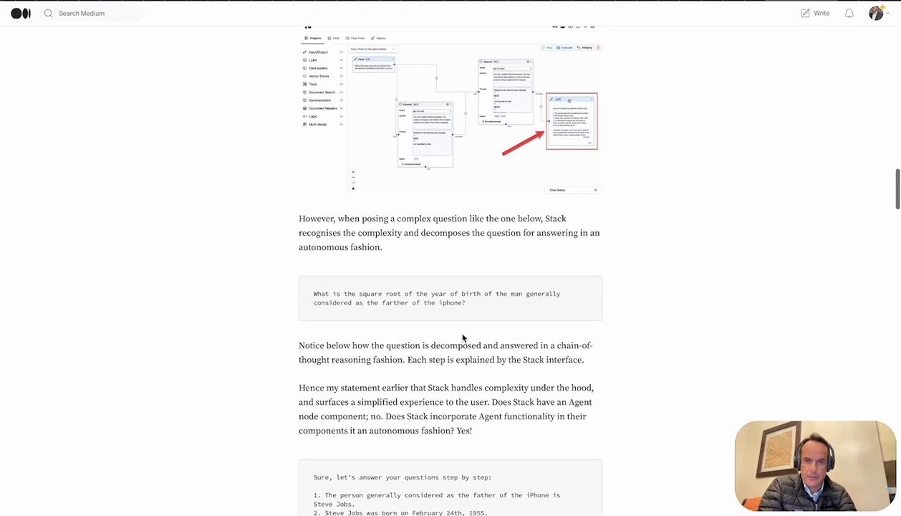
scroll(463, 337, "up", 2)
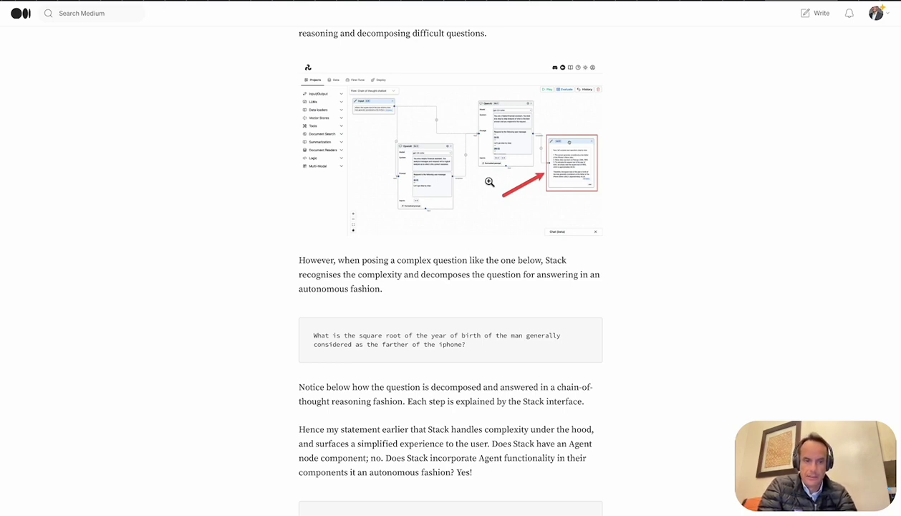
scroll(489, 182, "down", 5)
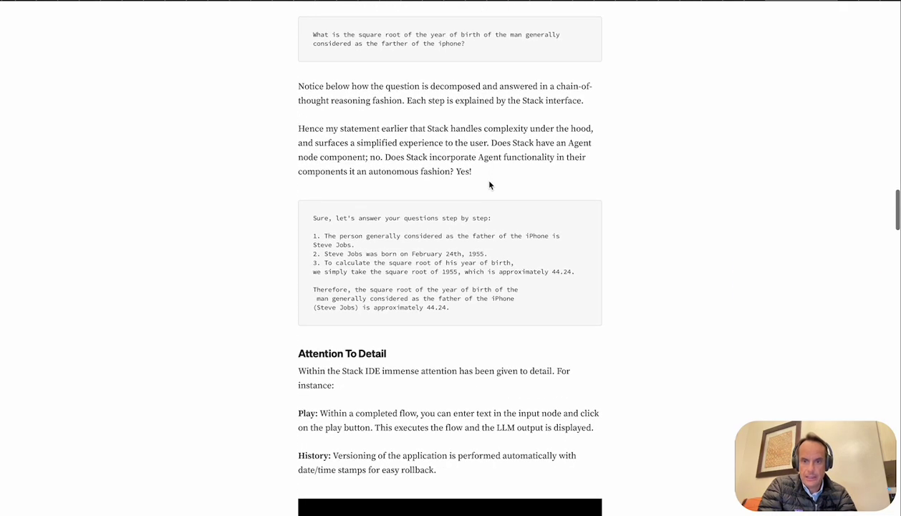
scroll(471, 221, "up", 5)
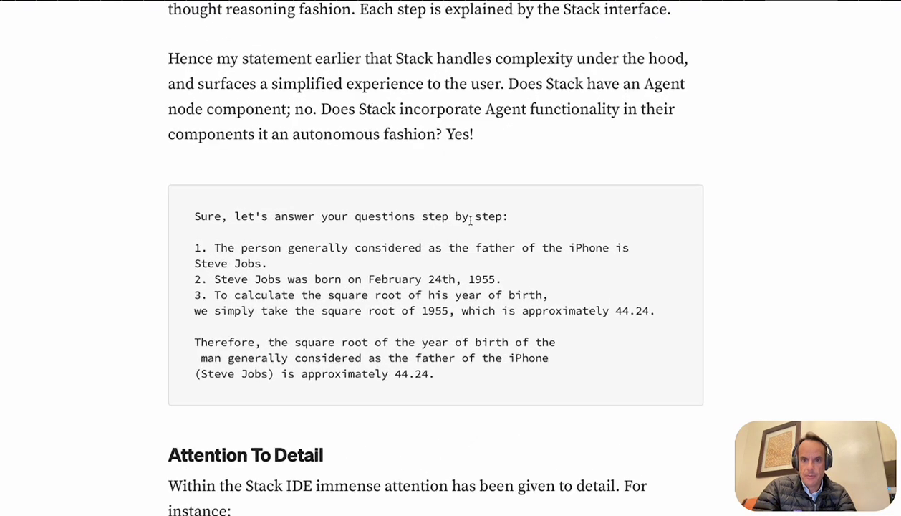
scroll(471, 220, "down", 1)
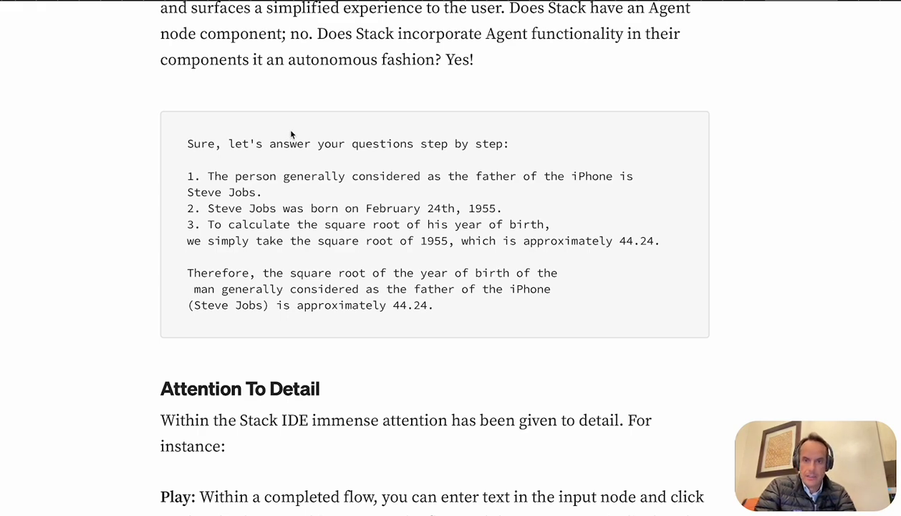
scroll(358, 136, "up", 10)
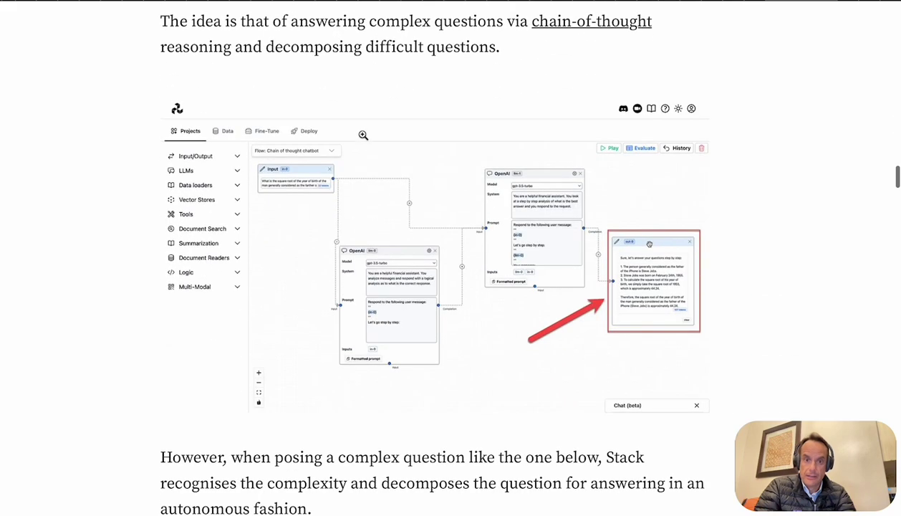
scroll(373, 220, "down", 1)
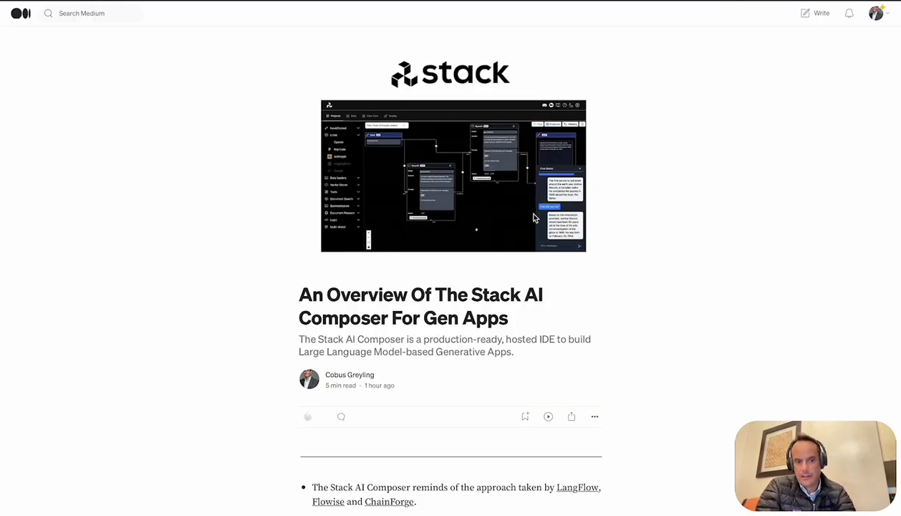
Step: Scroll the Medium article from the Multi-Modal screenshot down to the Agents heading
scroll(533, 217, "down", 1)
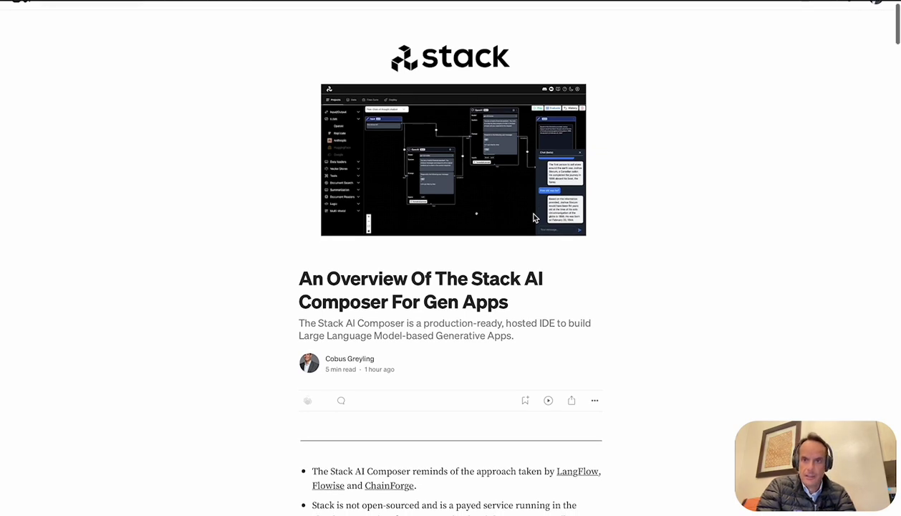
scroll(534, 216, "down", 1)
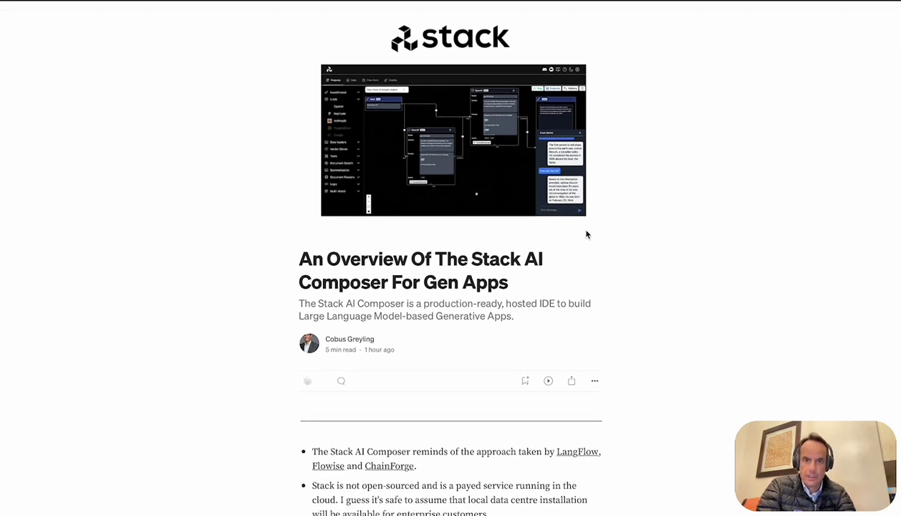
scroll(551, 305, "down", 5)
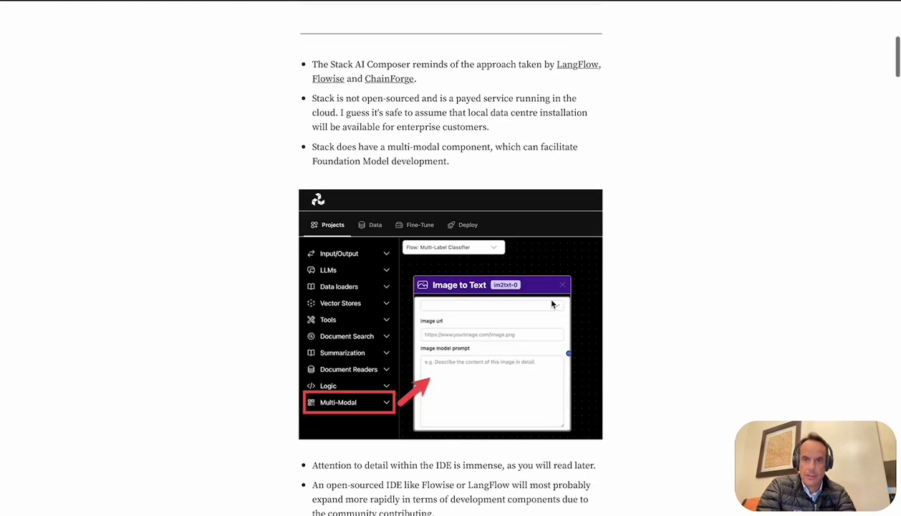
scroll(552, 304, "down", 3)
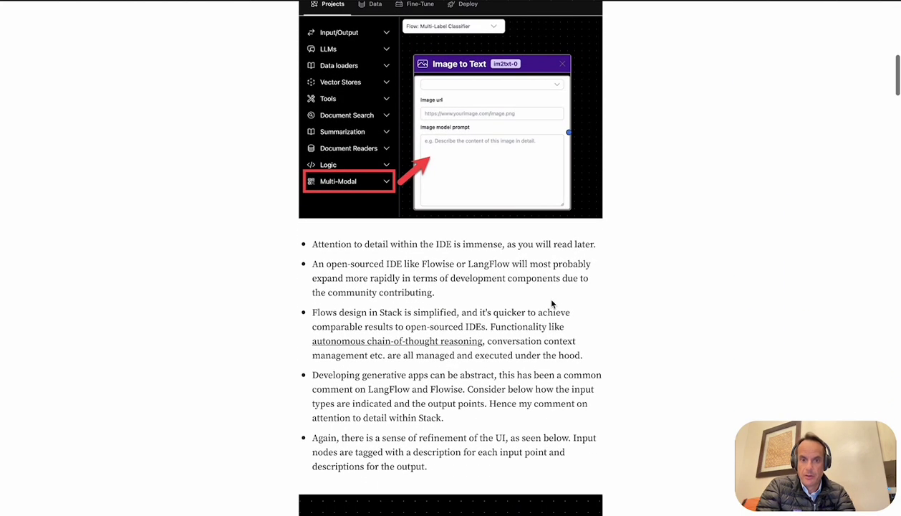
scroll(552, 305, "up", 3)
scroll(551, 304, "down", 2)
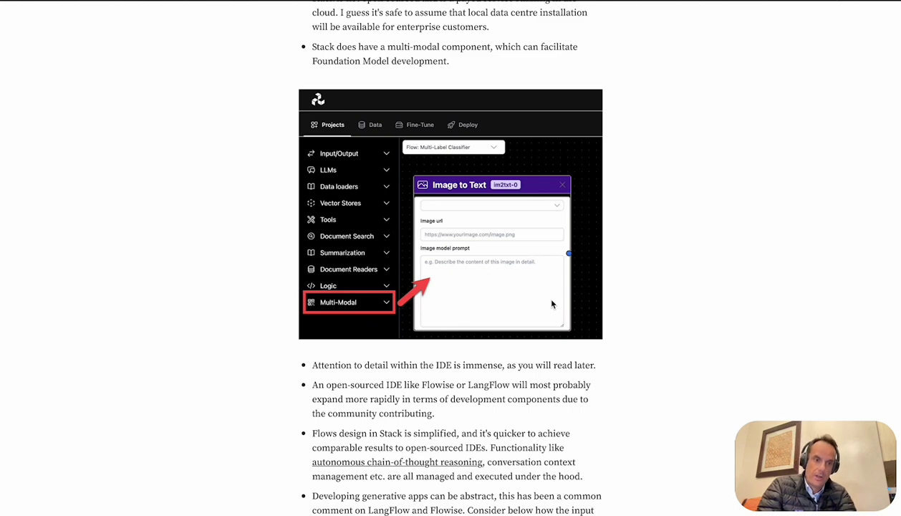
scroll(551, 305, "down", 10)
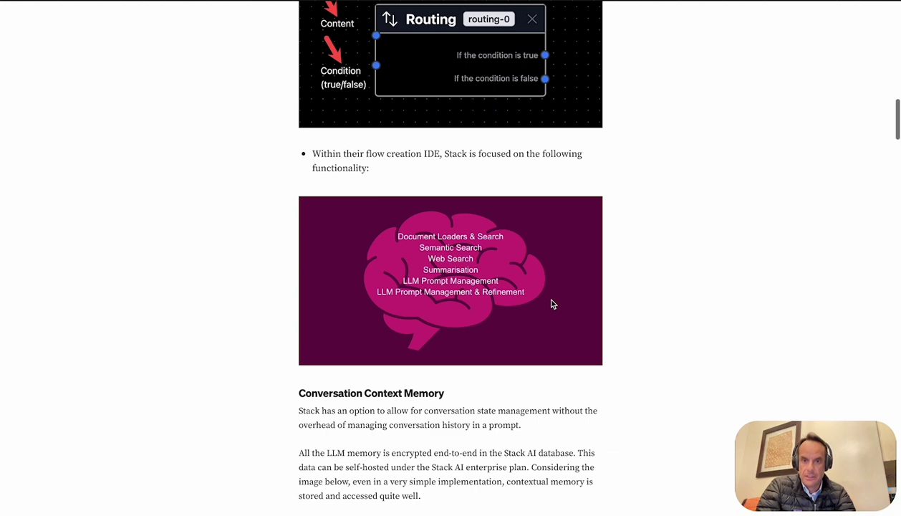
scroll(551, 304, "down", 4)
scroll(552, 304, "down", 2)
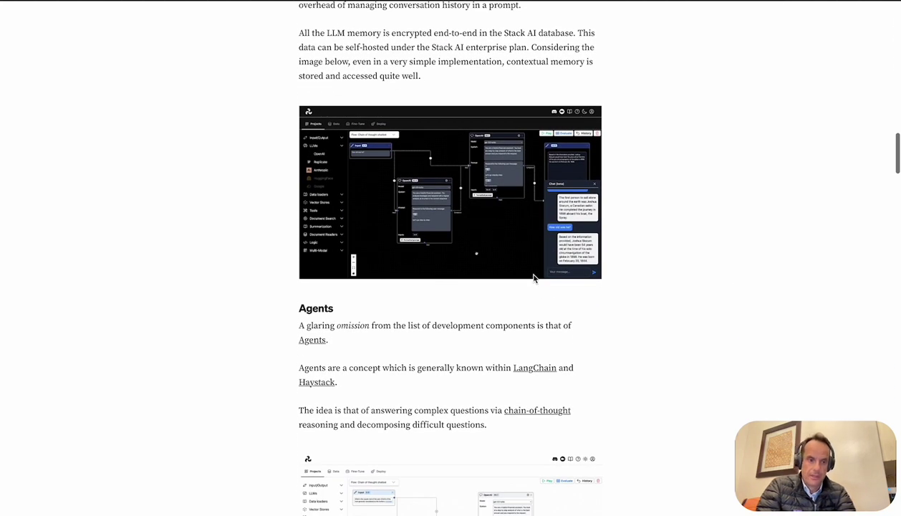
scroll(534, 278, "down", 1)
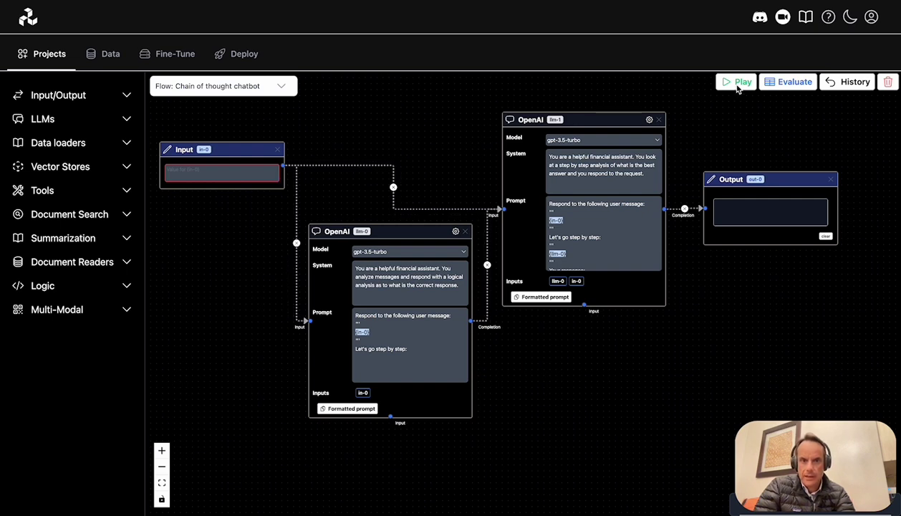
Step: Enter 'What is an interest rate?' in the Input node and run the flow
left_click(235, 167)
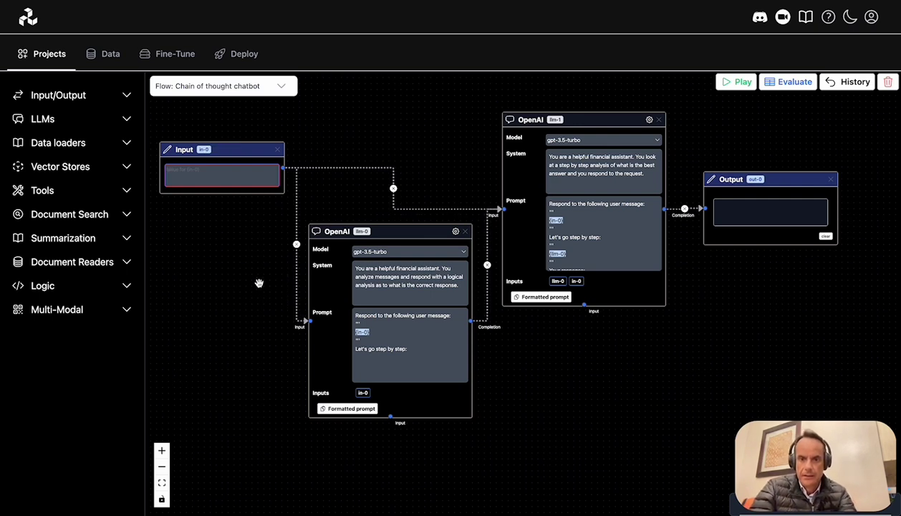
type("What is an intereest reate?")
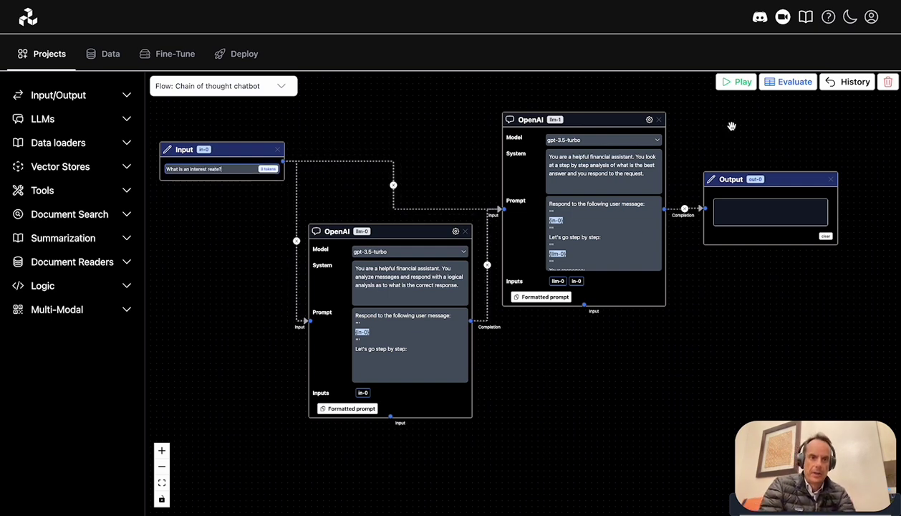
left_click(742, 83)
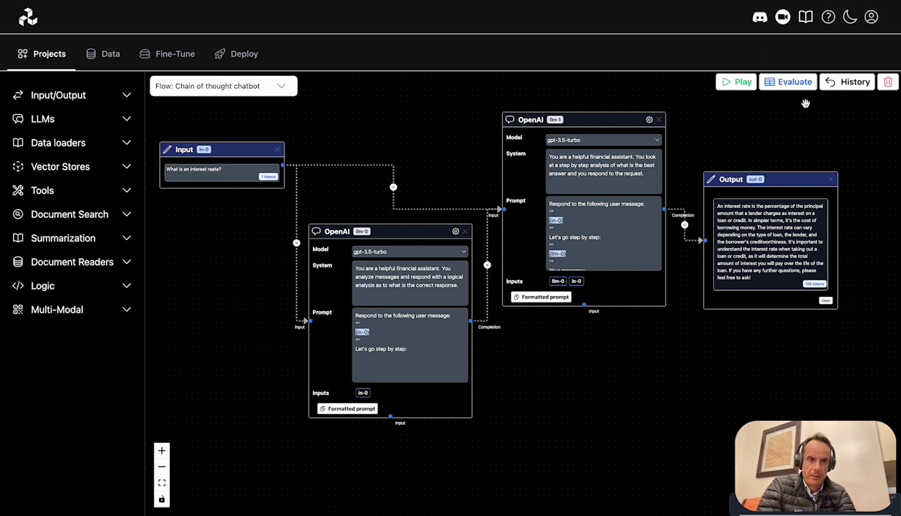
Step: Review the flow's Version 1 in History, then switch to the Evaluate view
left_click(857, 86)
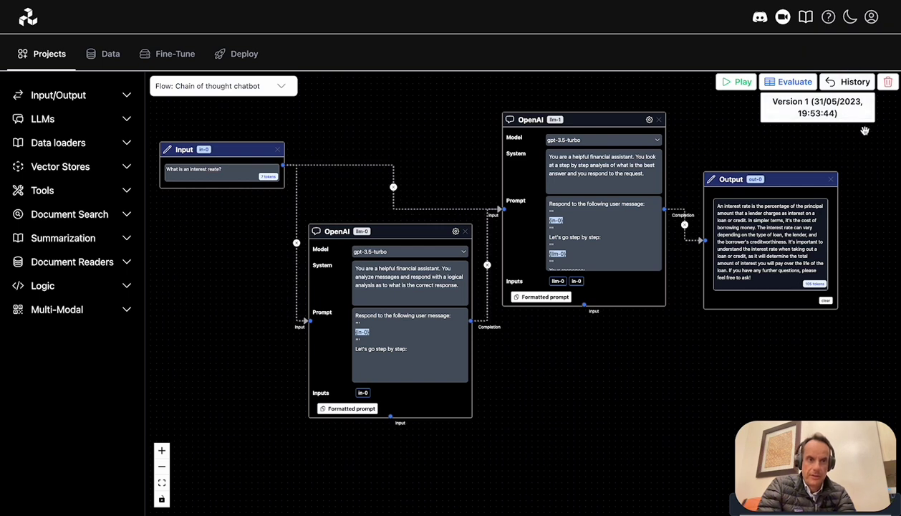
left_click(781, 143)
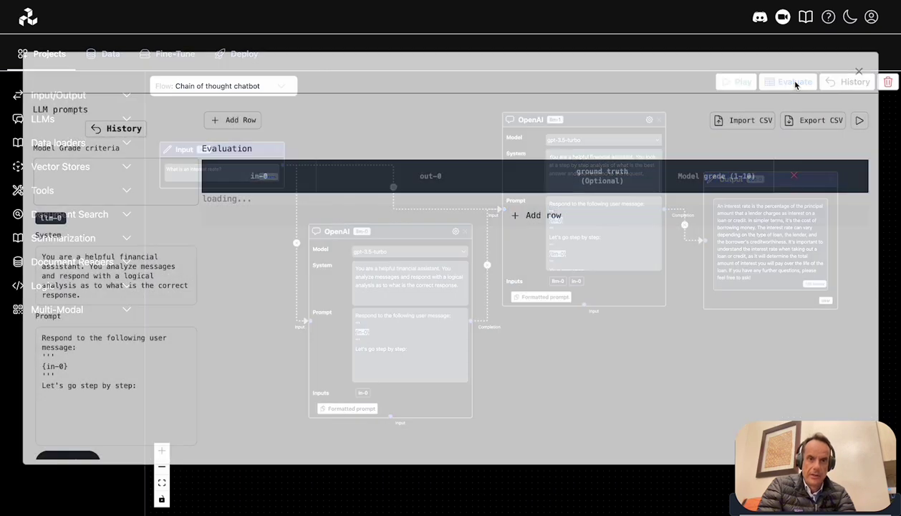
left_click(795, 84)
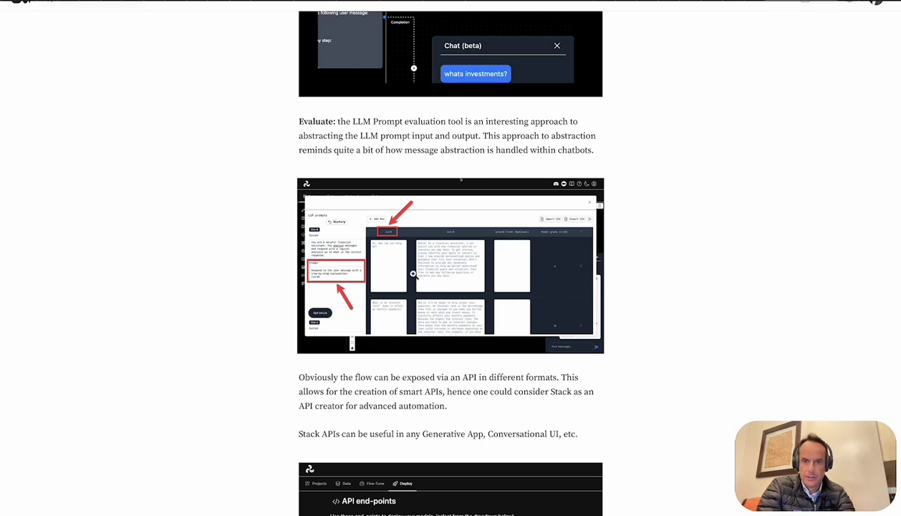
left_click(413, 274)
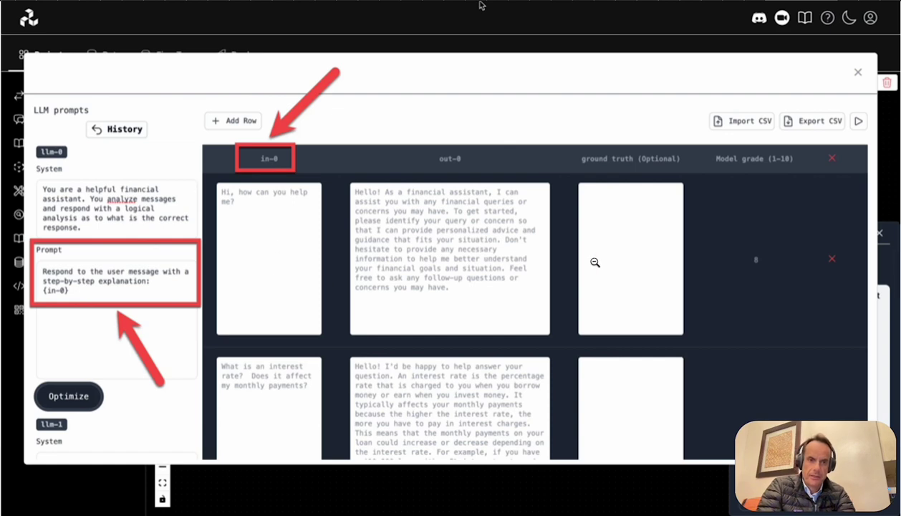
left_click(599, 315)
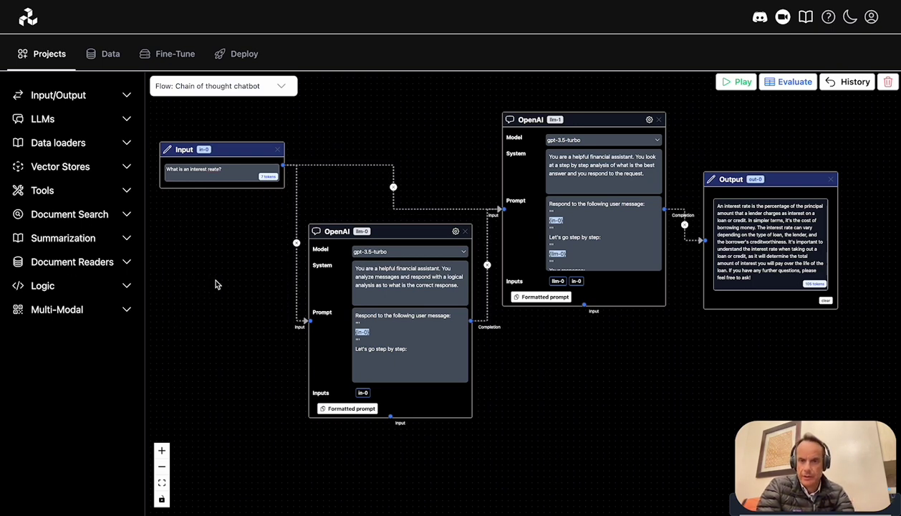
left_click(122, 287)
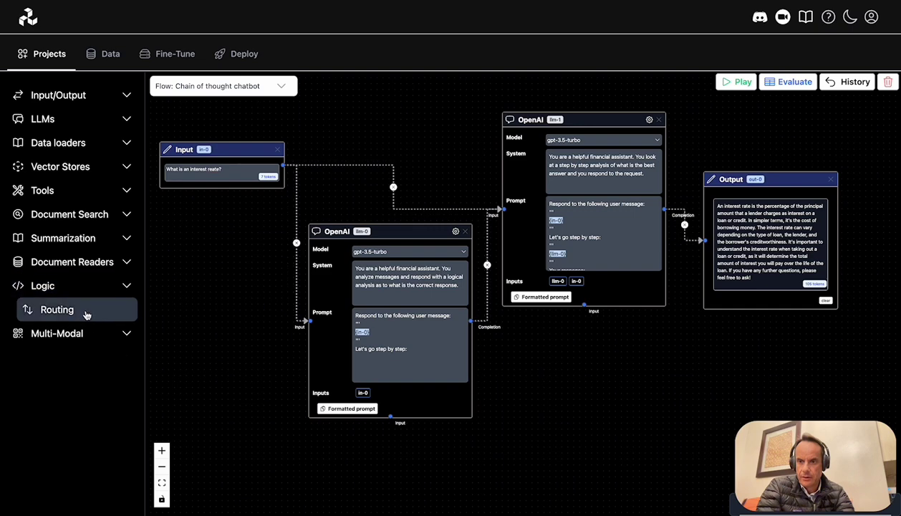
left_click_drag(86, 314, 218, 264)
scroll(218, 265, "up", 10)
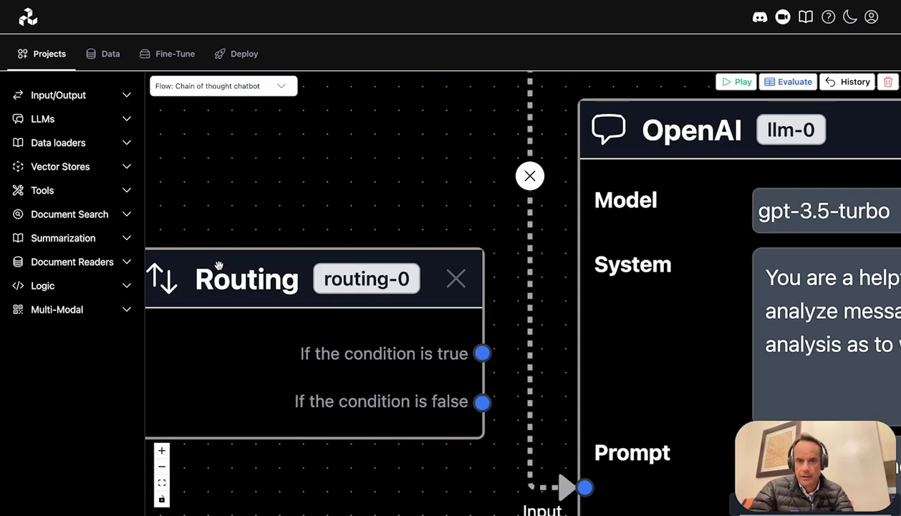
left_click_drag(290, 277, 415, 189)
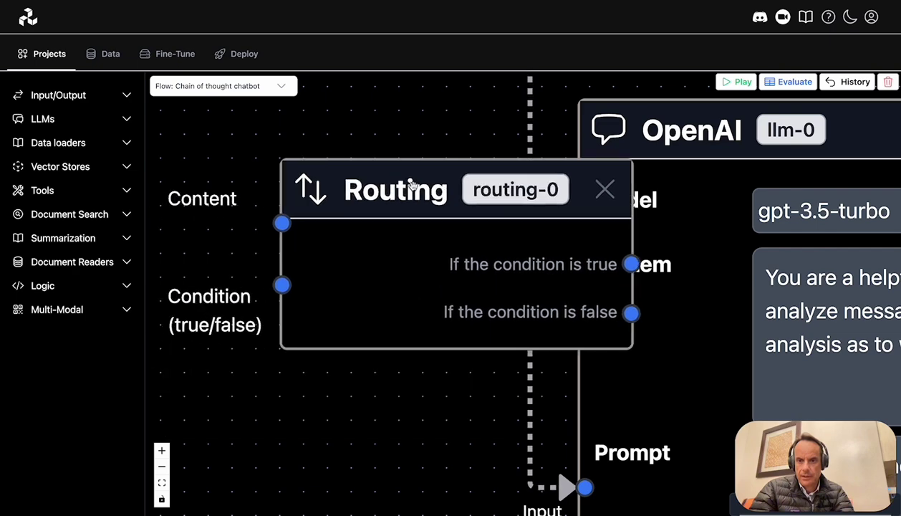
scroll(334, 265, "down", 3)
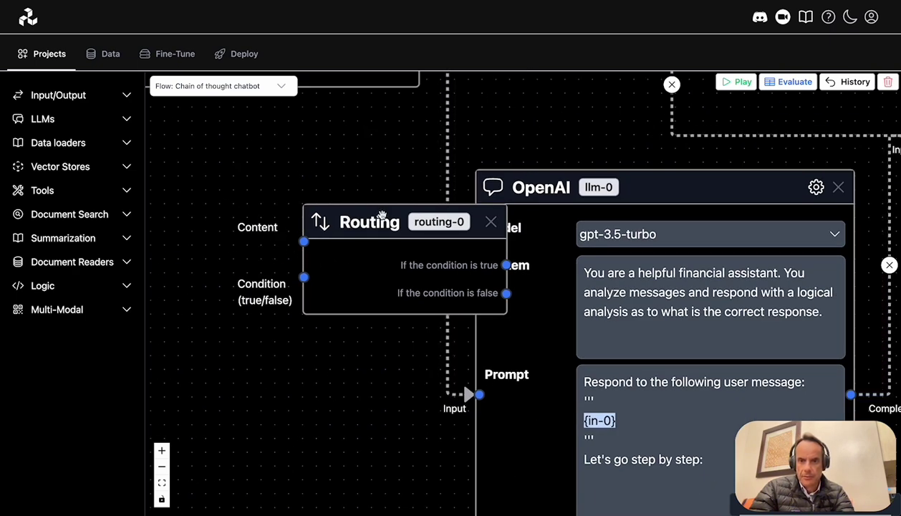
left_click_drag(344, 222, 309, 205)
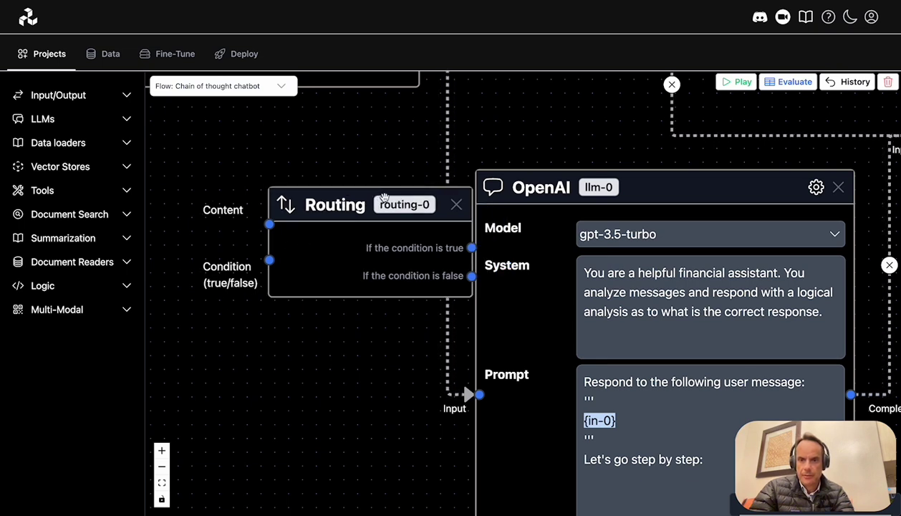
left_click_drag(381, 197, 364, 199)
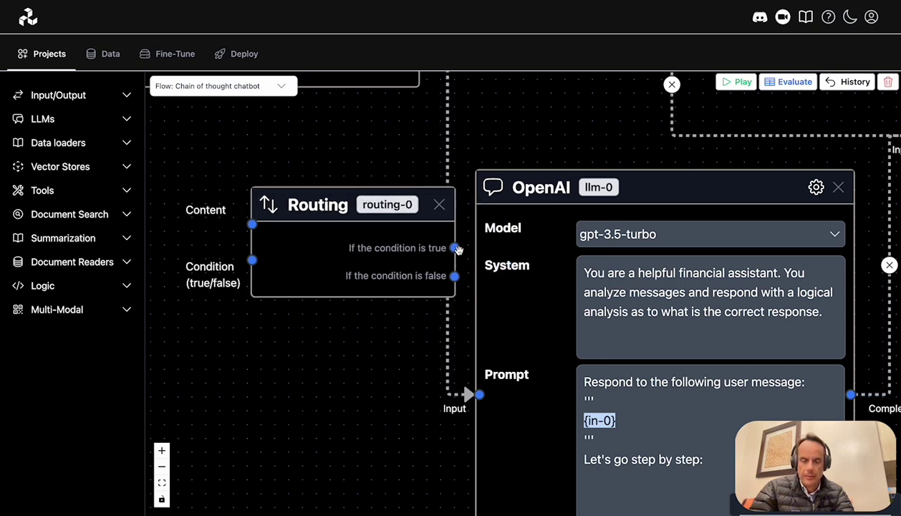
scroll(393, 320, "down", 5)
left_click(413, 272)
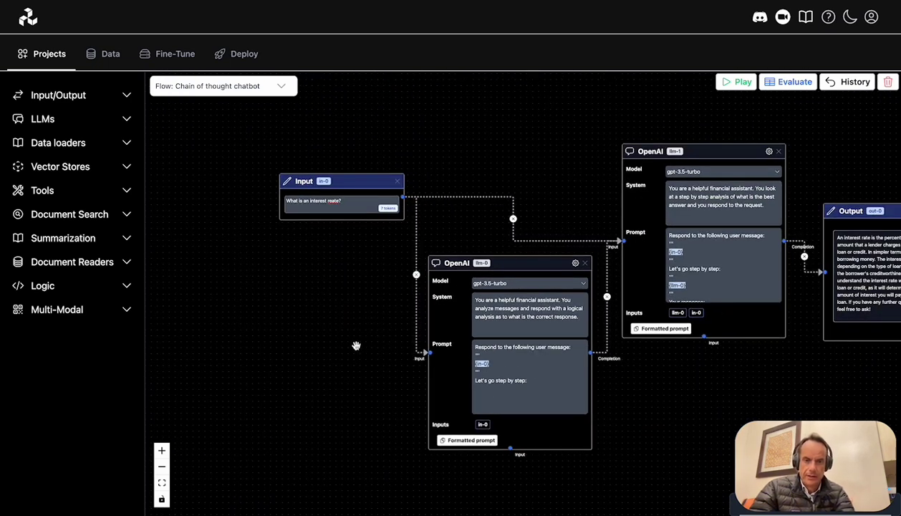
Step: Pan the chatbot flow canvas left and up
left_click_drag(356, 346, 265, 334)
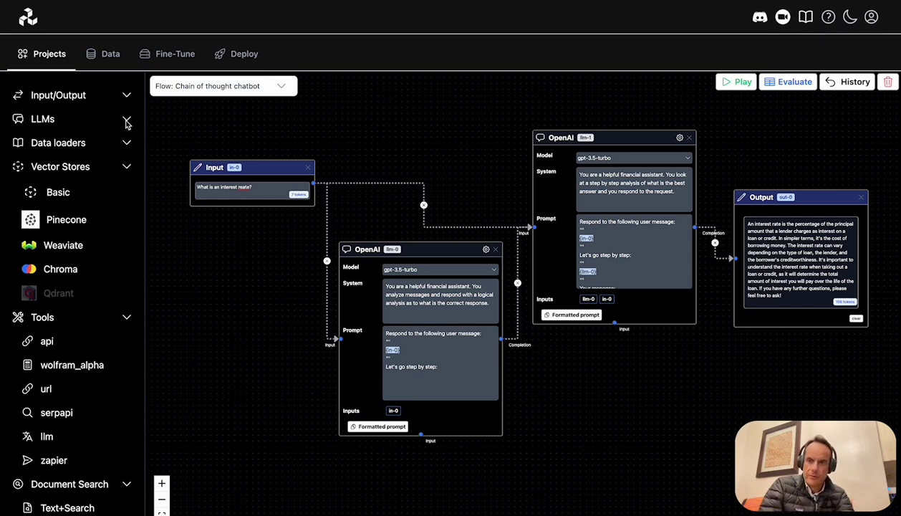
Step: Expand the LLMs and Data loaders sidebar sections and scroll through their components
left_click(126, 121)
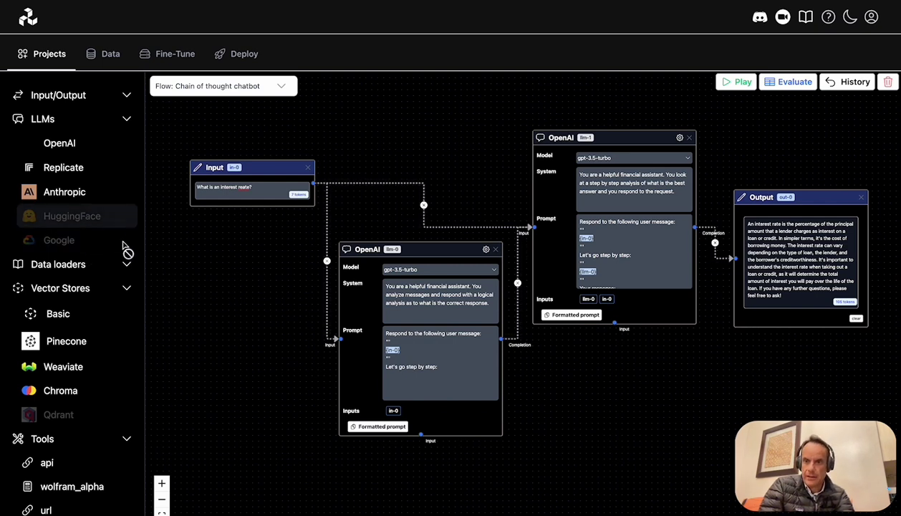
left_click(136, 263)
scroll(141, 264, "down", 1)
scroll(141, 263, "down", 1)
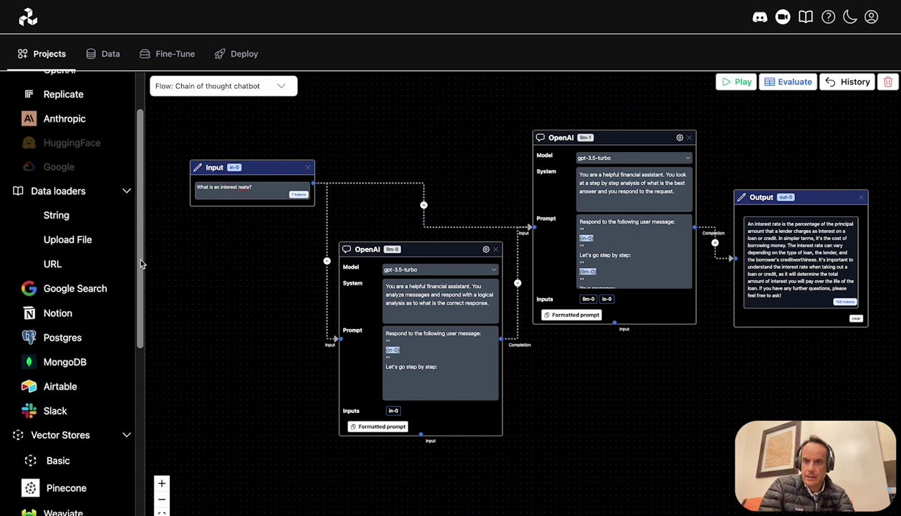
scroll(81, 216, "down", 1)
scroll(80, 216, "down", 3)
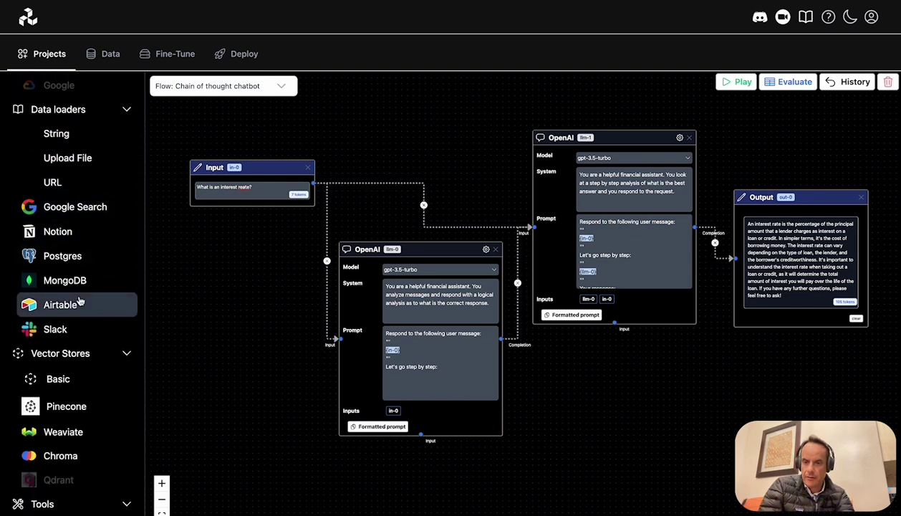
scroll(80, 301, "down", 3)
scroll(80, 300, "down", 4)
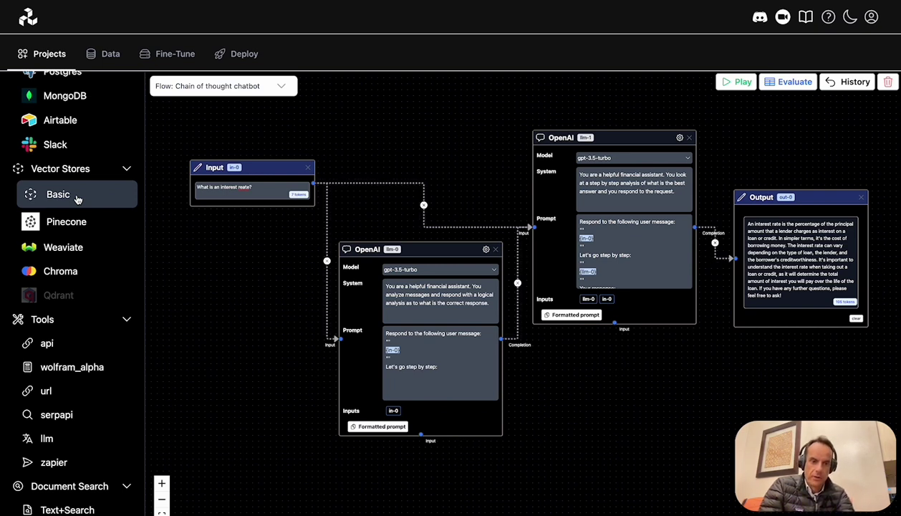
scroll(77, 199, "down", 1)
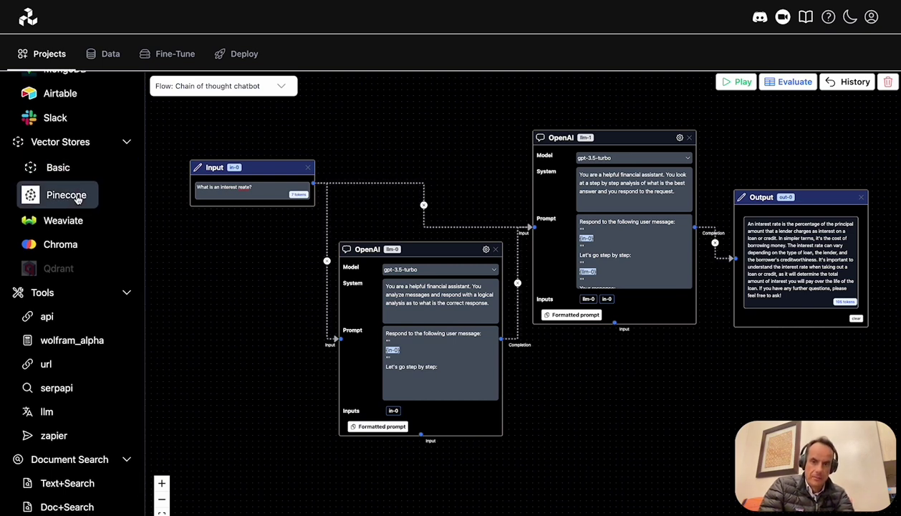
scroll(78, 198, "down", 2)
scroll(94, 349, "down", 2)
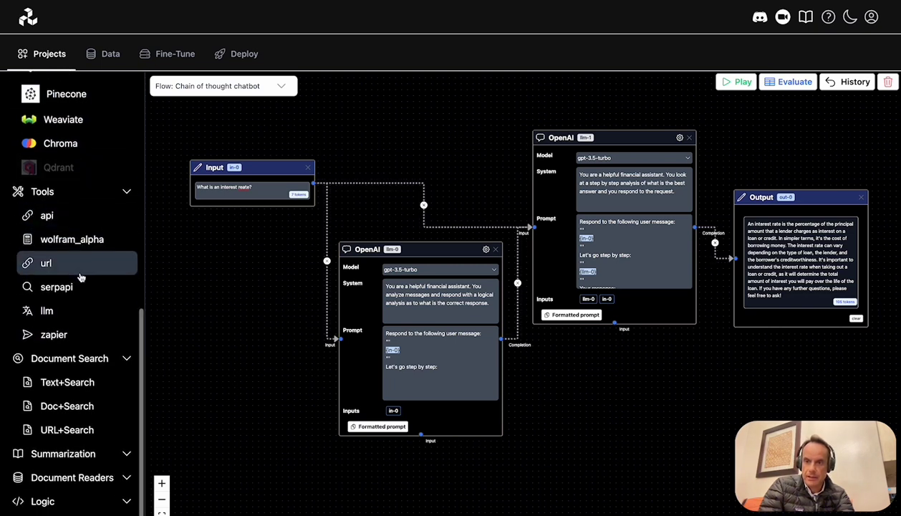
scroll(92, 394, "down", 1)
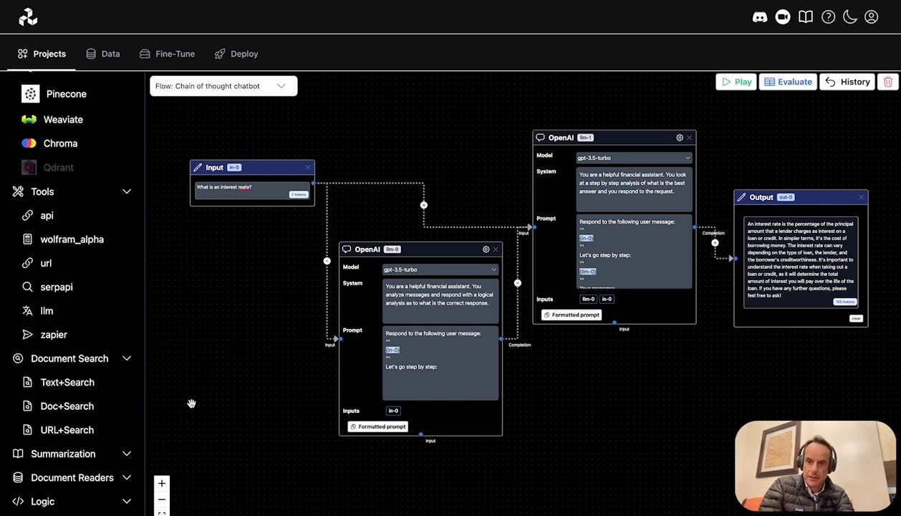
Step: Expand the Summarization and Document Readers sections to show Summarizer and the document readers
left_click(123, 456)
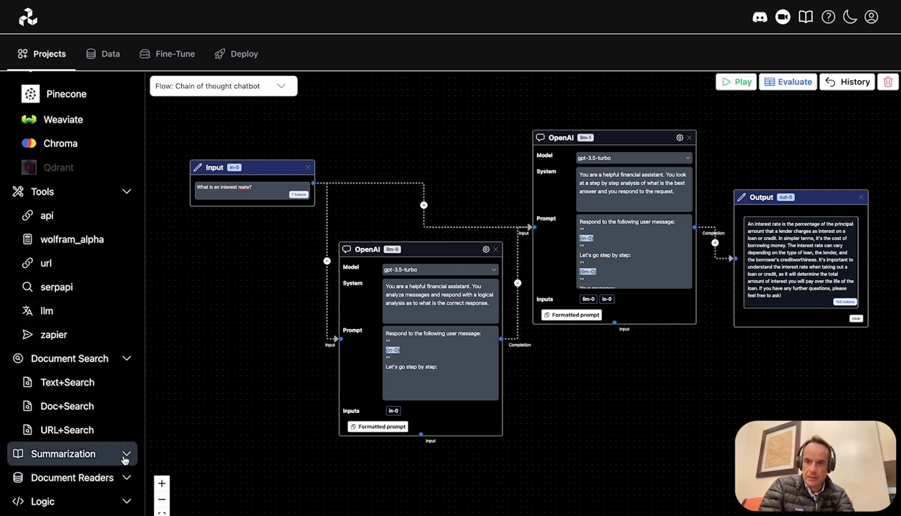
scroll(100, 459, "up", 5)
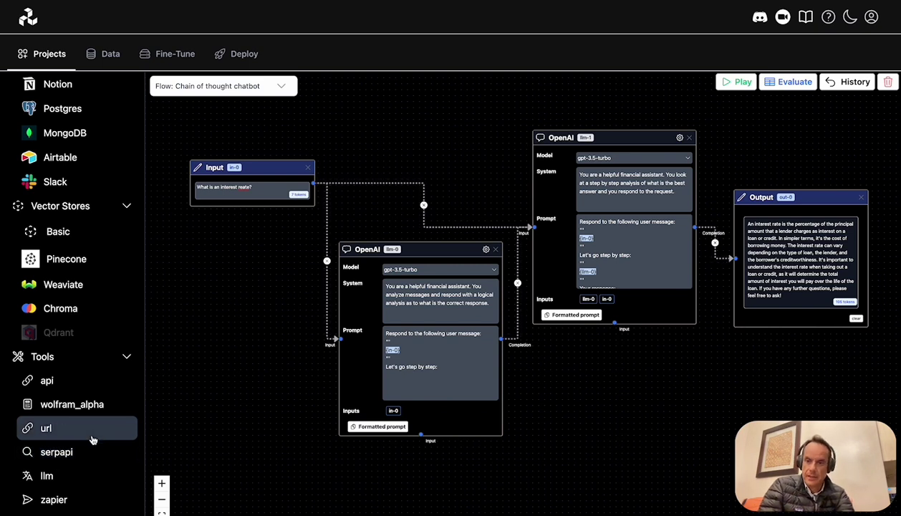
scroll(92, 435, "down", 5)
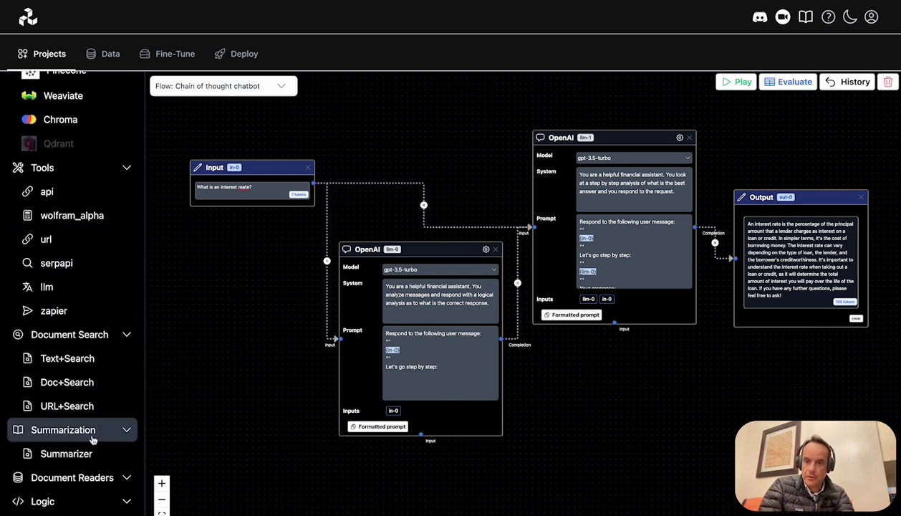
left_click(128, 479)
scroll(89, 480, "down", 1)
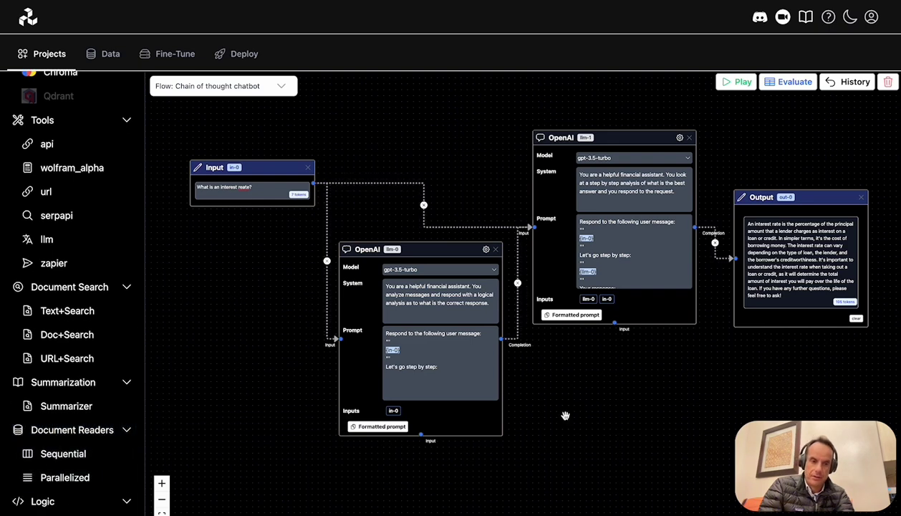